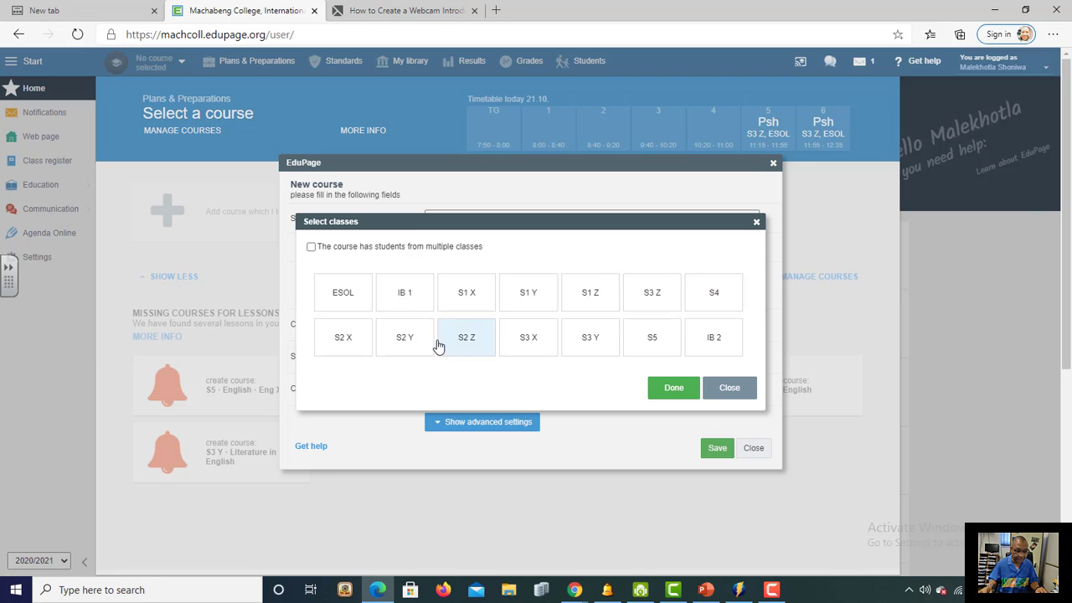
Step: Assign class S3 Y to the new English course and preview its individual student selection, leaving all students included
left_click(590, 345)
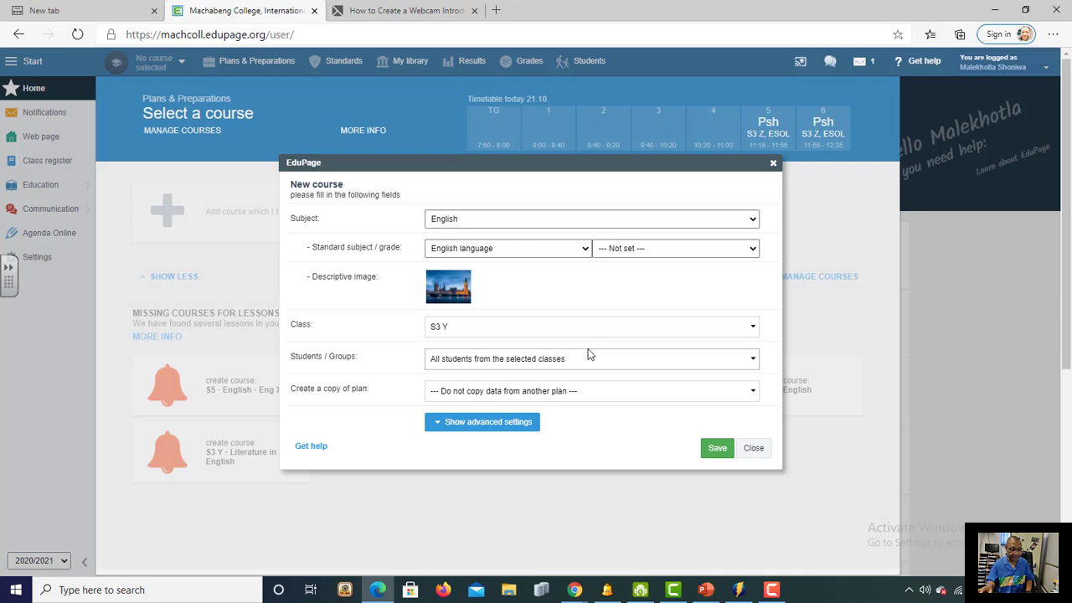
left_click(527, 365)
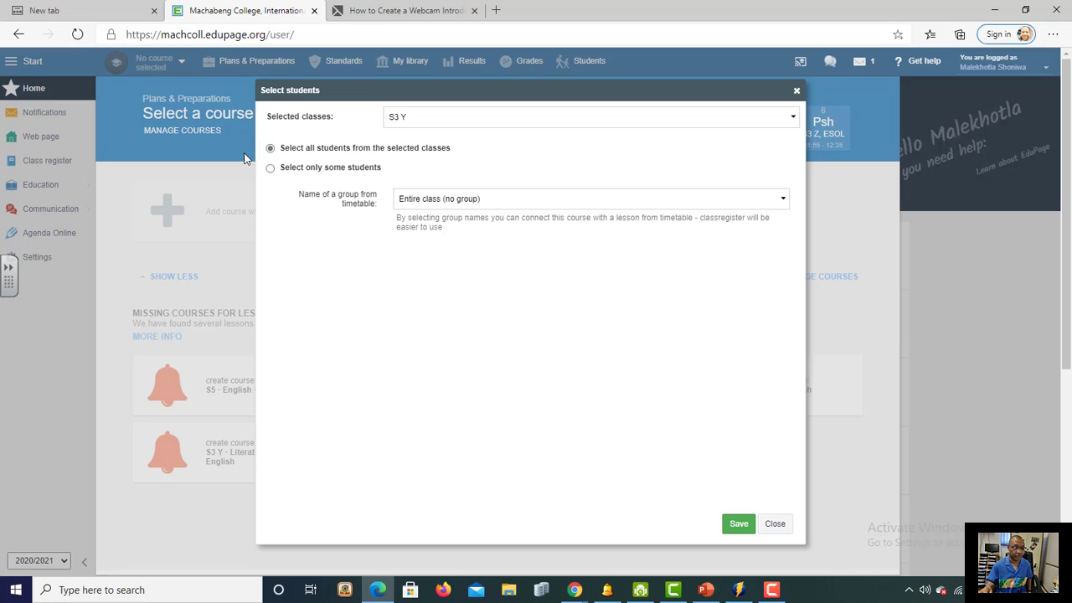
left_click(269, 168)
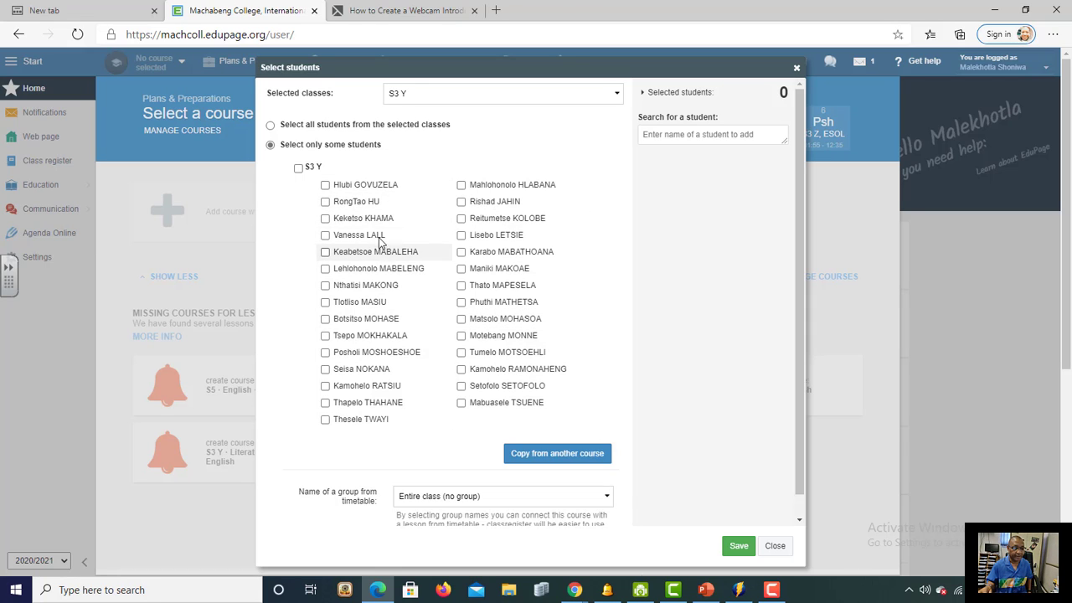
left_click(270, 125)
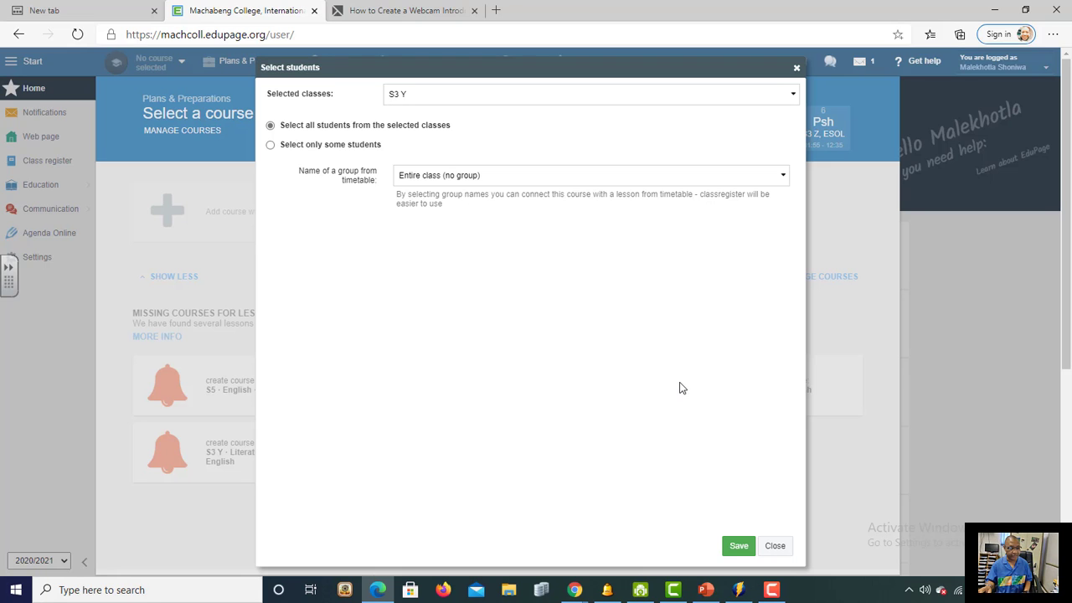
left_click(776, 546)
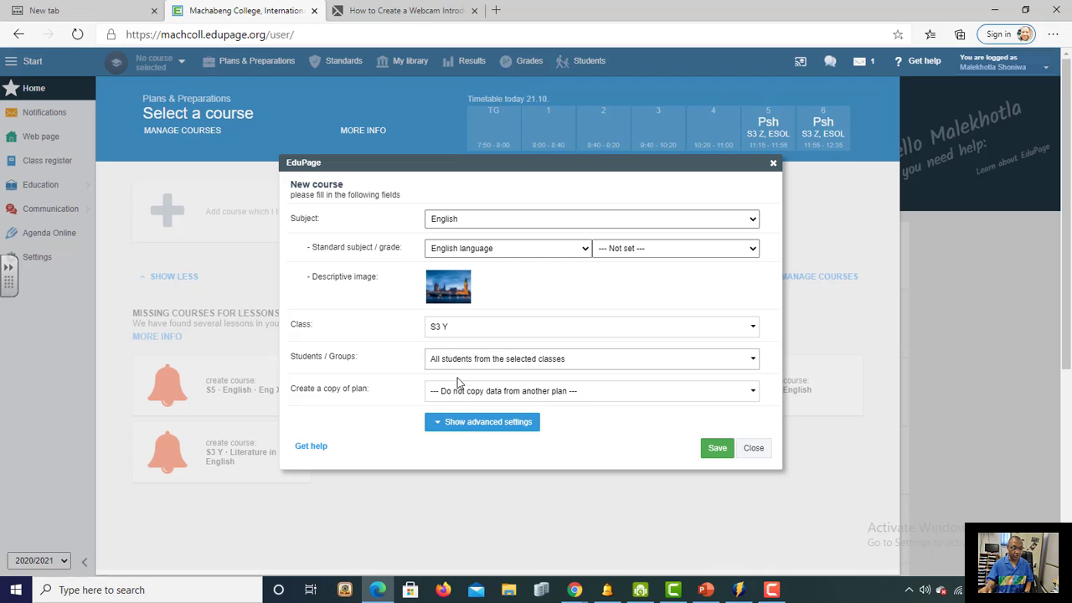
Step: Allow students from multiple classes and assign S3 X, S3 Y and S3 Z to the new course
left_click(507, 331)
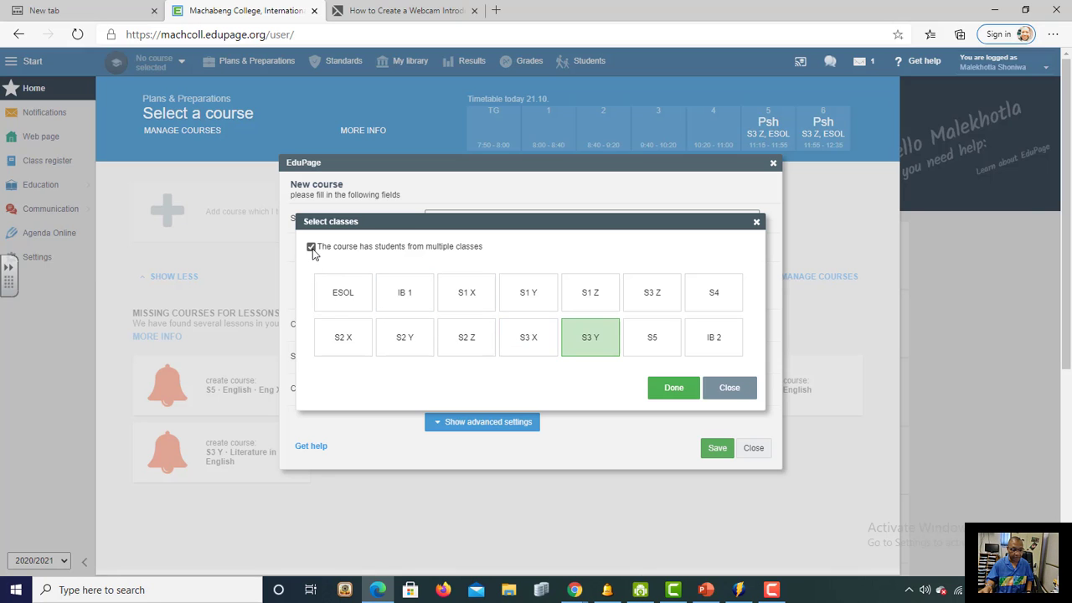
left_click(533, 347)
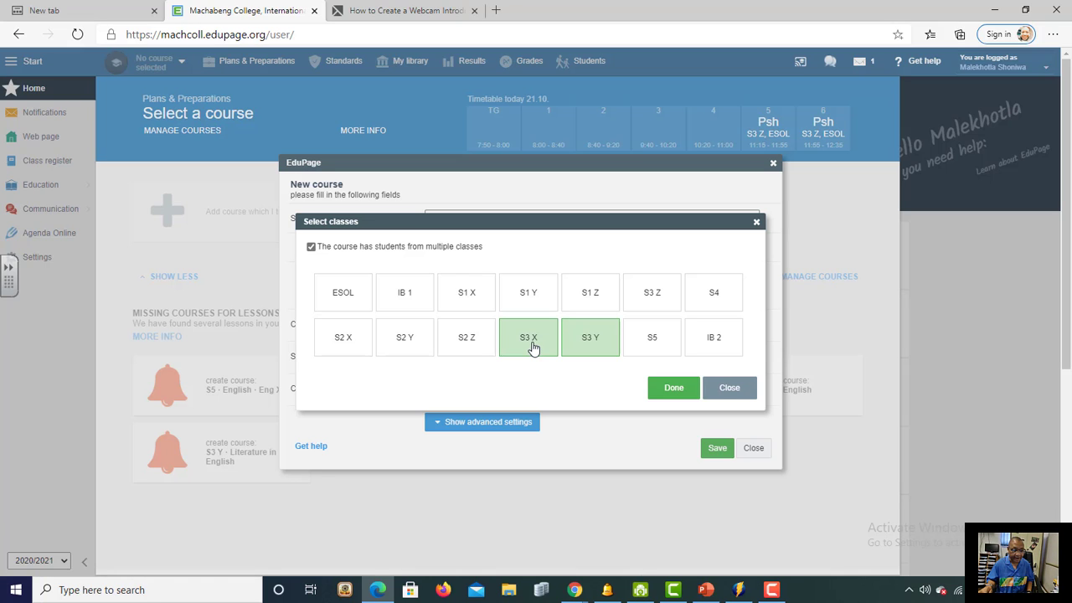
left_click(649, 308)
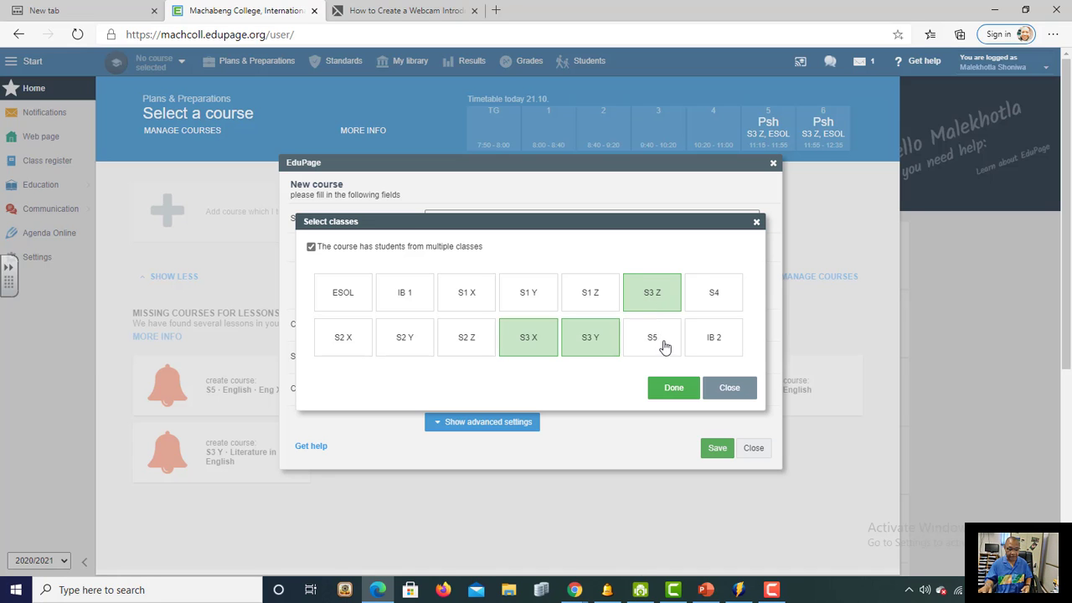
left_click(692, 388)
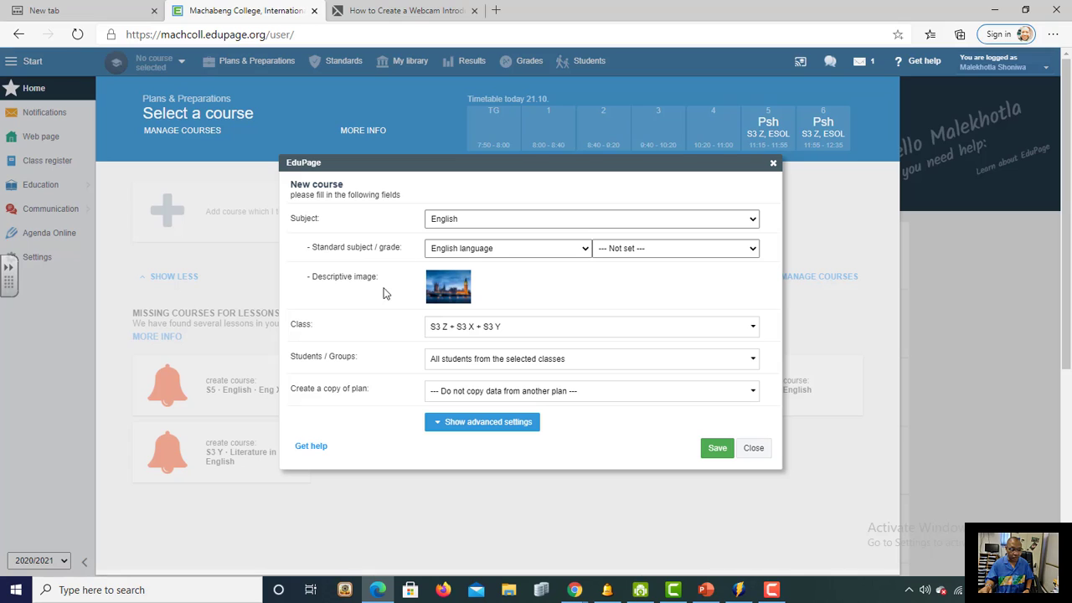
Step: Examine the individual student lists of the three selected S3 classes, then close the selection without saving
left_click(526, 362)
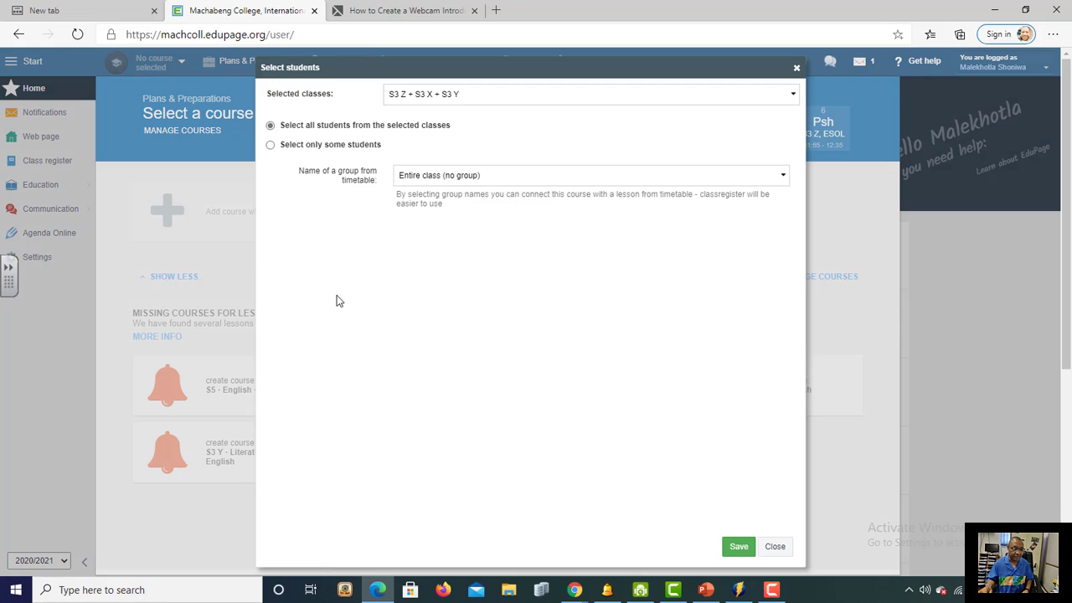
left_click(270, 145)
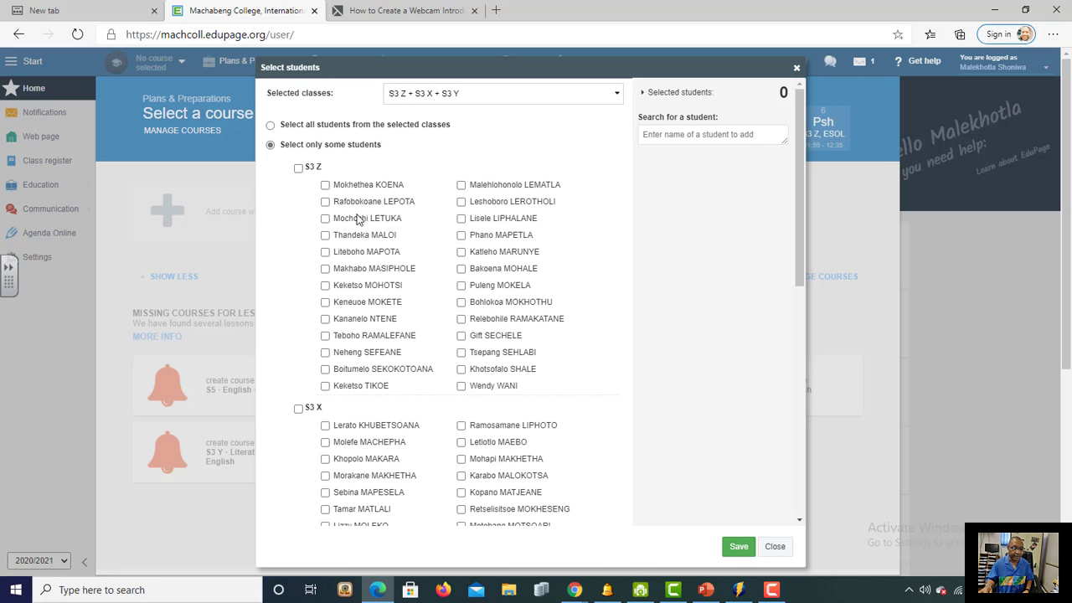
scroll(418, 326, "down", 2)
scroll(389, 242, "up", 2)
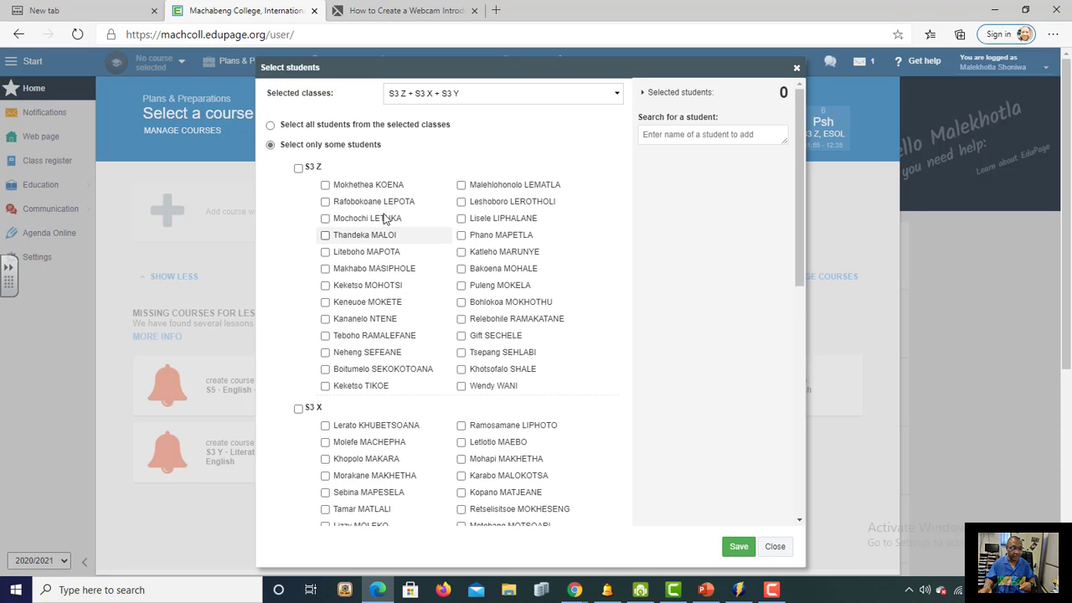
scroll(372, 284, "down", 7)
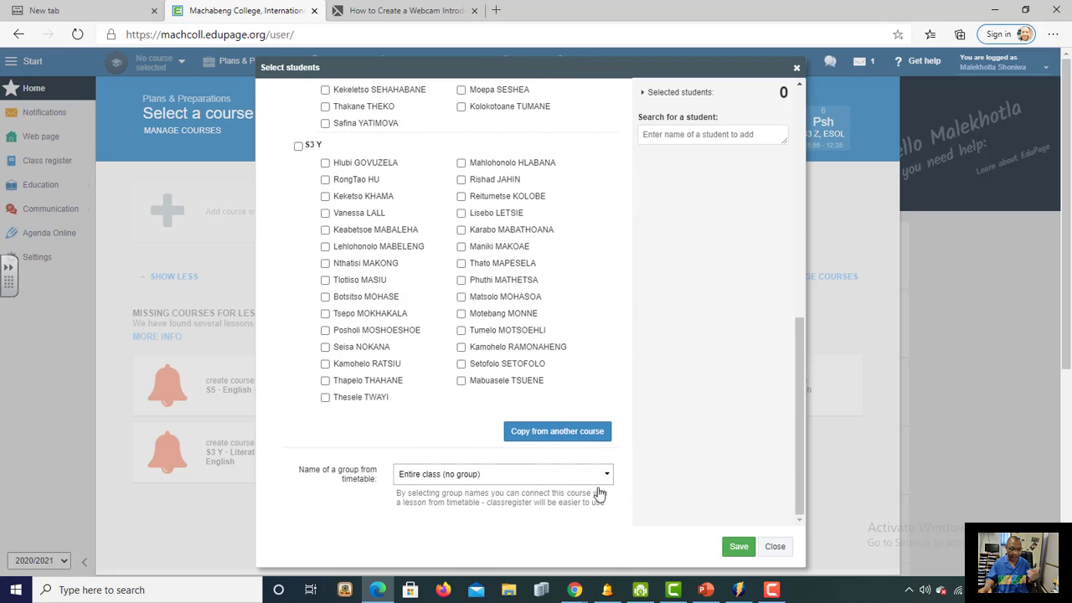
left_click(775, 547)
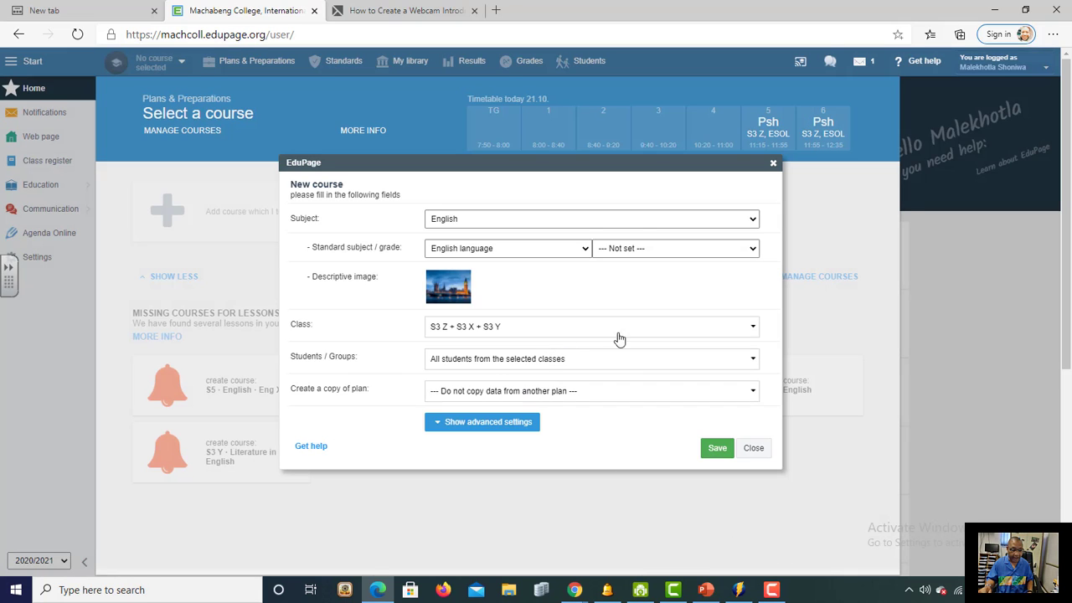
Step: Turn off the multiple-classes option and assign only class S3 Y to the course
left_click(753, 329)
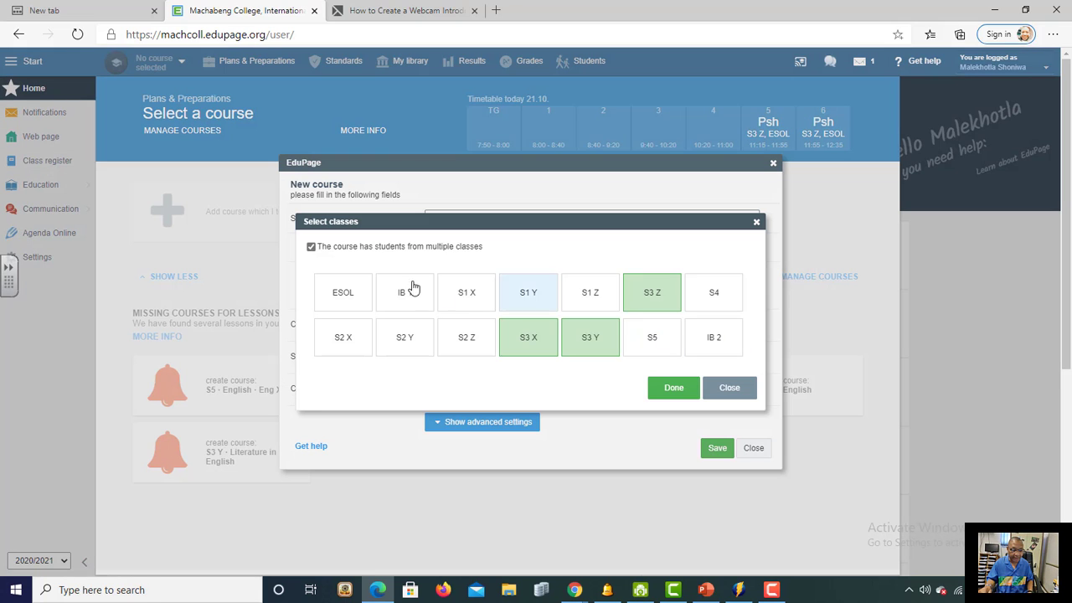
left_click(310, 248)
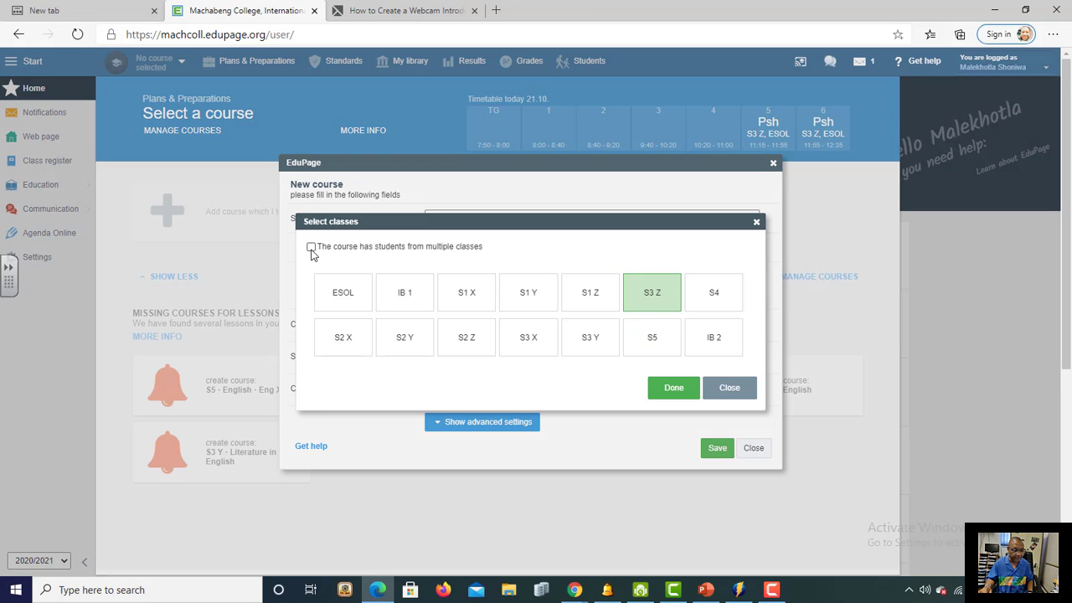
left_click(593, 358)
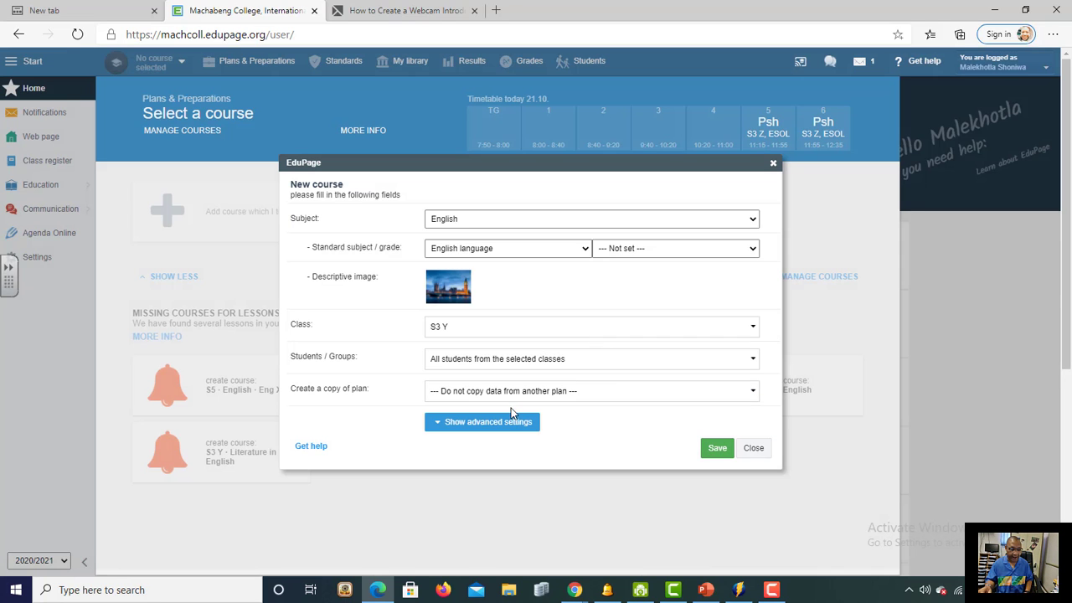
Step: Confirm all students from the selected class for the course and save the new course
left_click(500, 362)
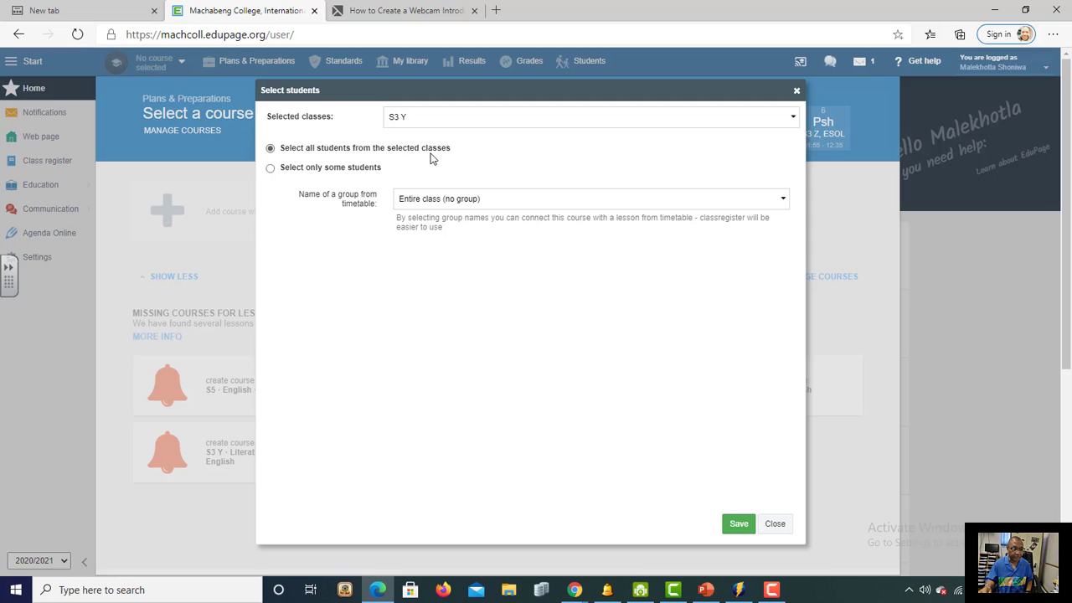
left_click(743, 524)
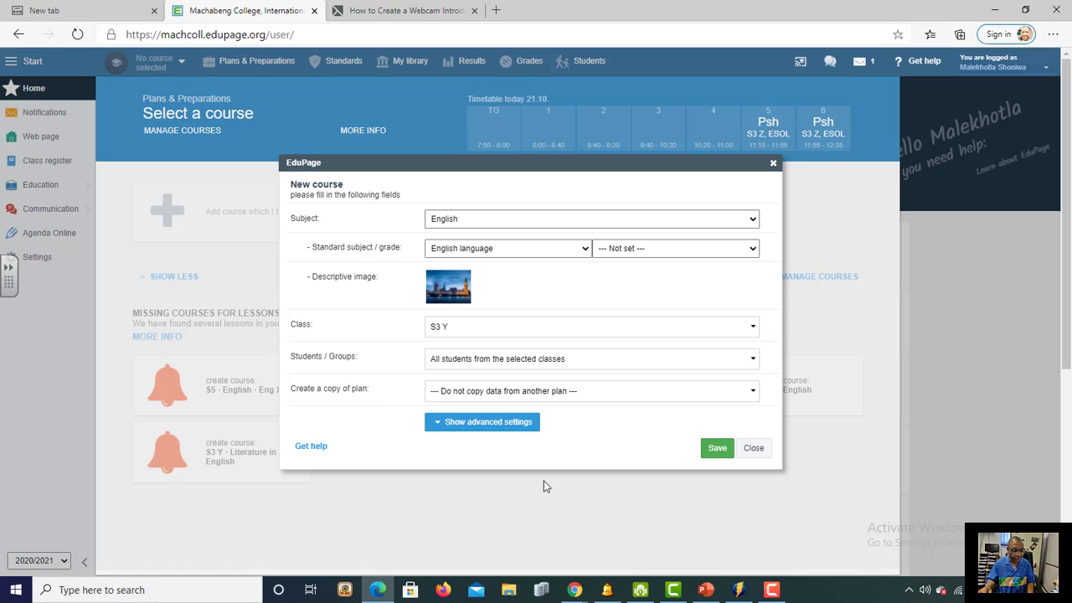
left_click(713, 452)
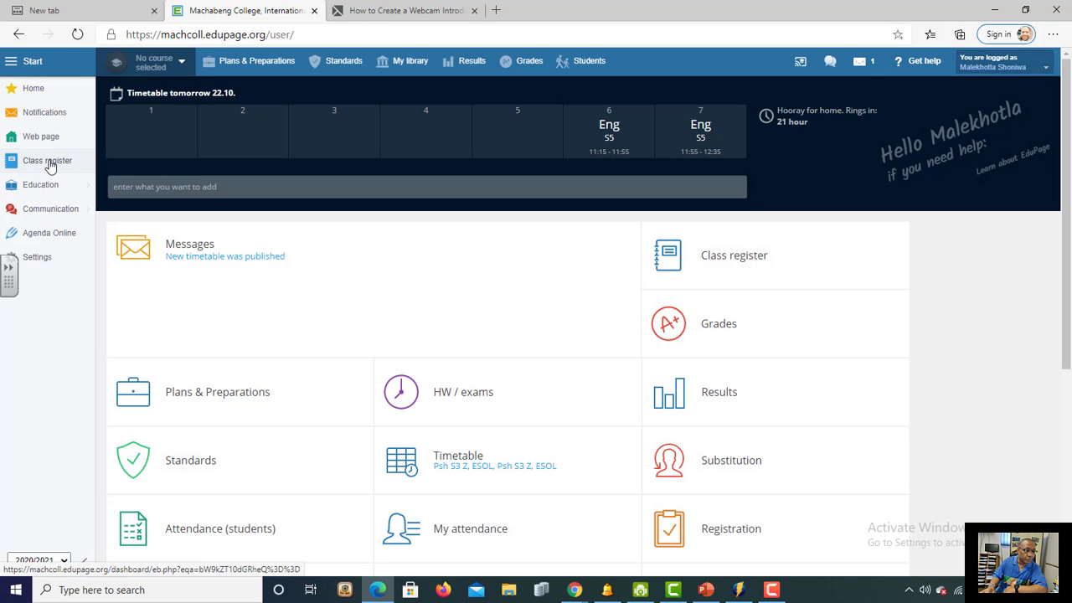
Step: Open the class register for Monday, 19/10/2020 and review the English and Literature in English lessons of that day
left_click(50, 165)
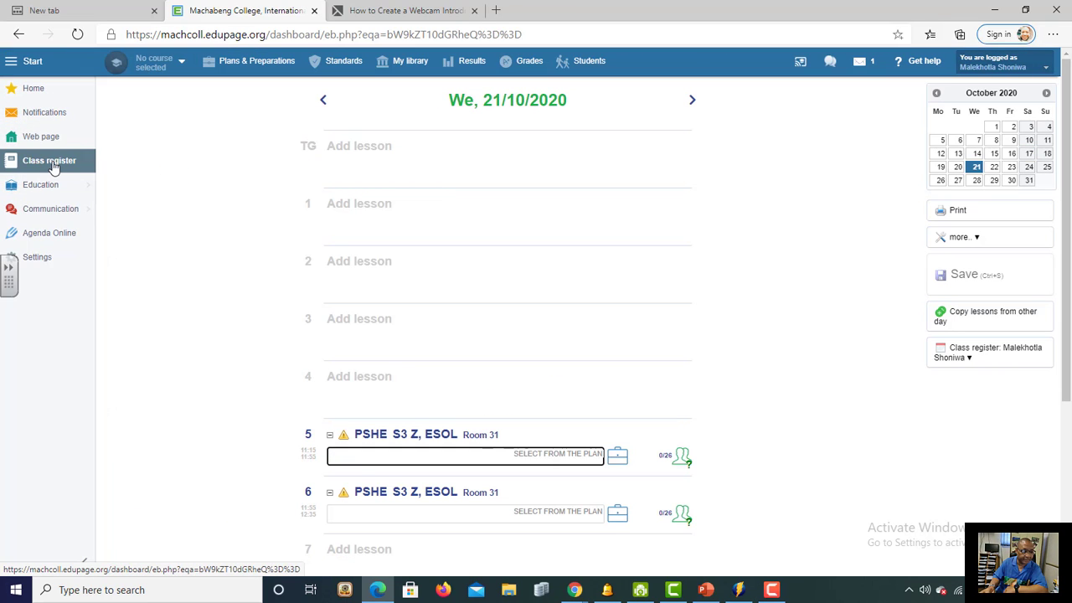
left_click(323, 102)
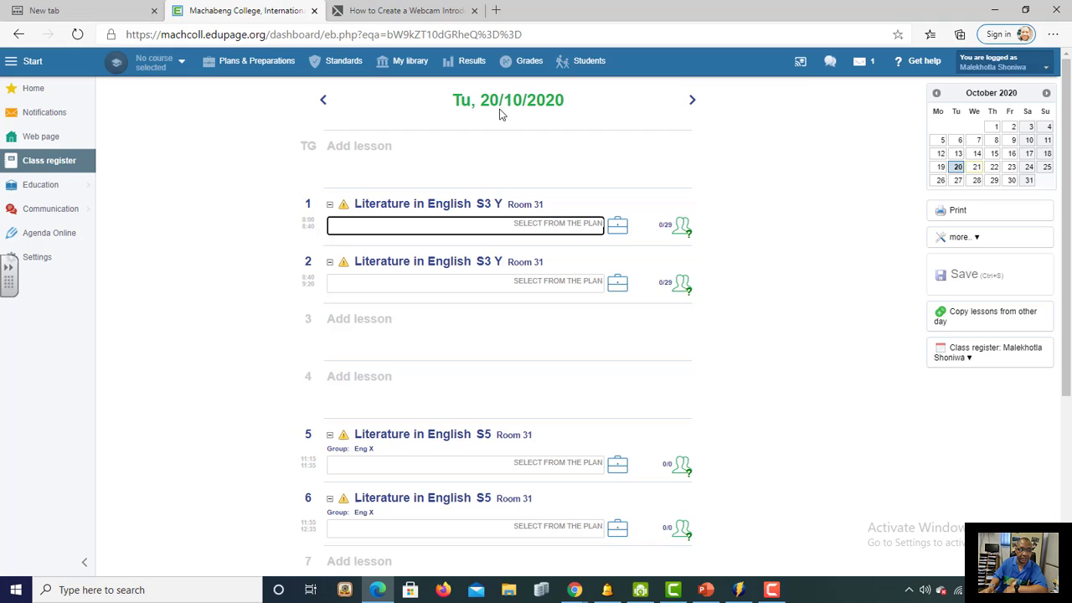
left_click(325, 103)
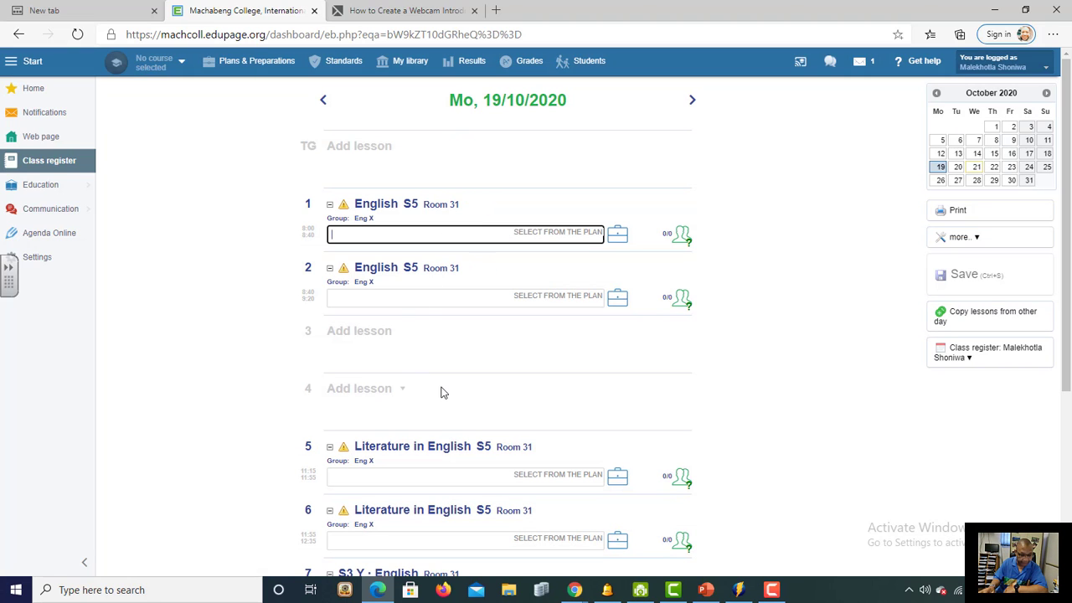
scroll(446, 389, "down", 3)
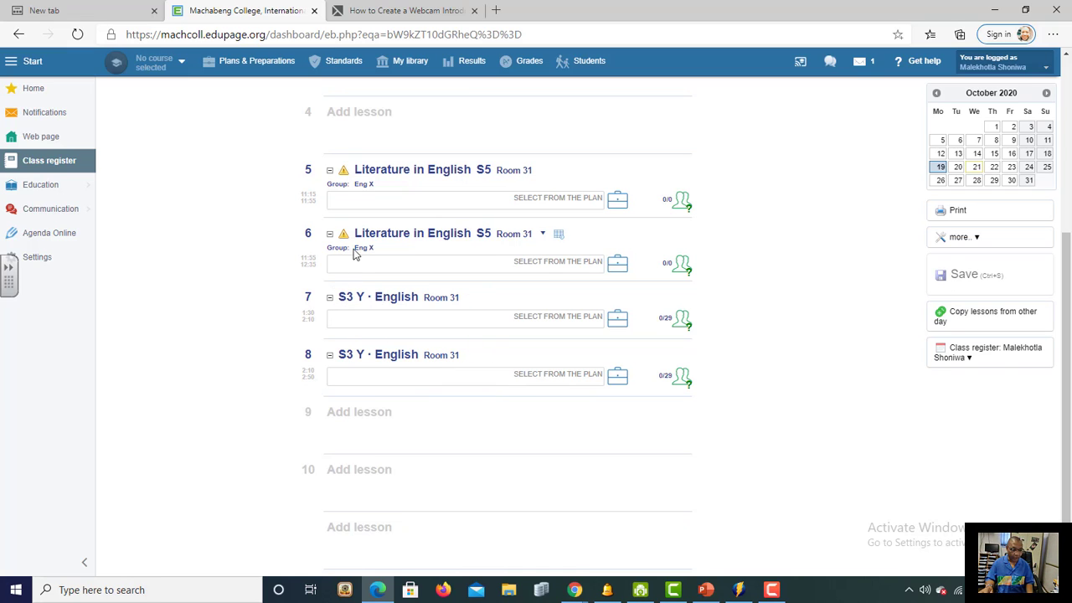
mouse_move(347, 242)
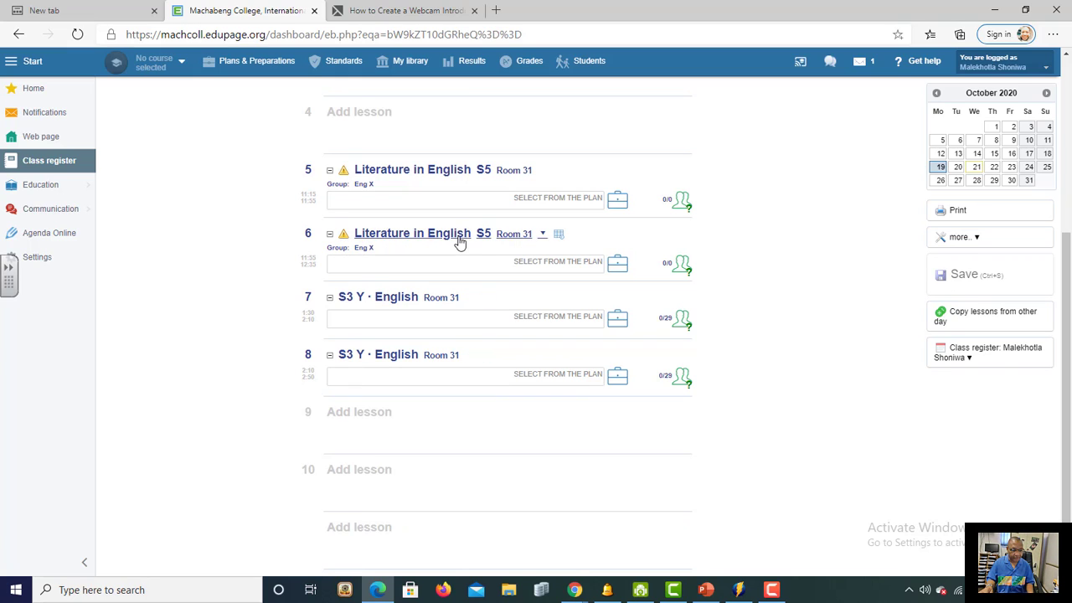
scroll(464, 252, "up", 1)
scroll(464, 253, "up", 2)
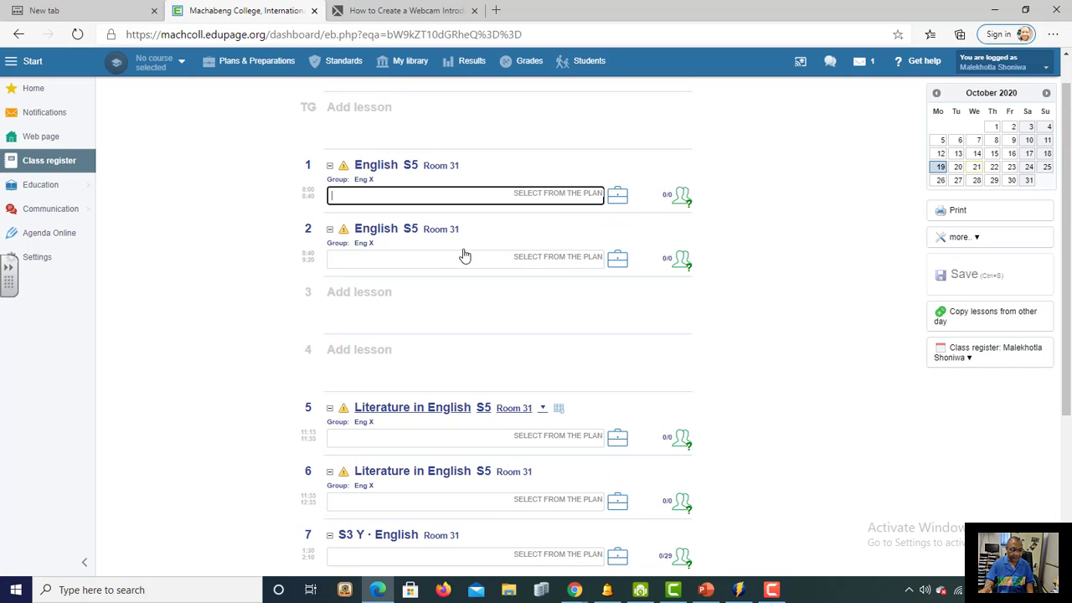
scroll(451, 343, "down", 3)
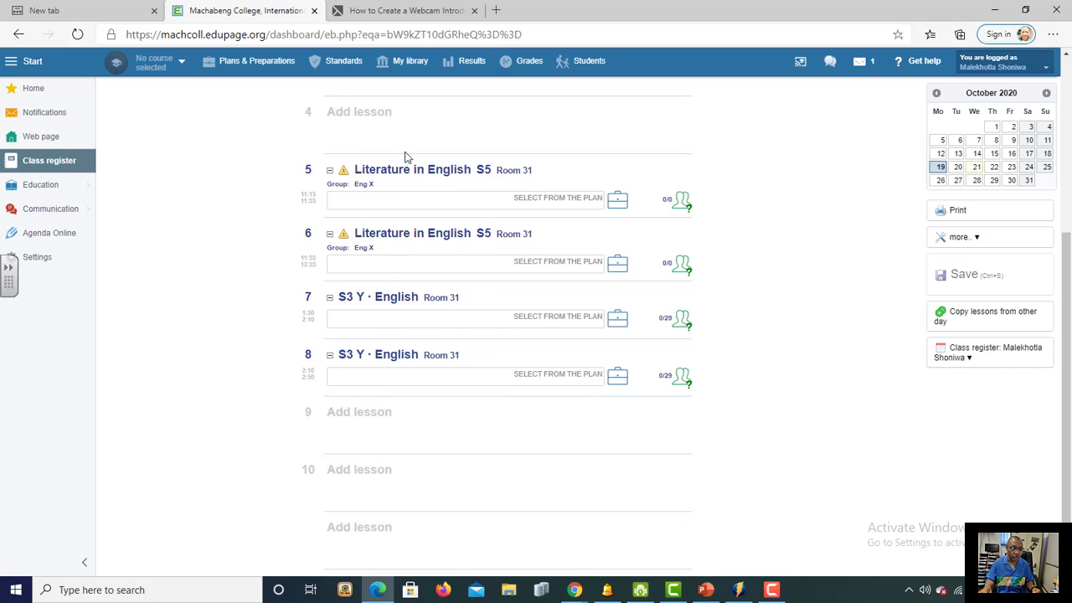
scroll(398, 203, "up", 1)
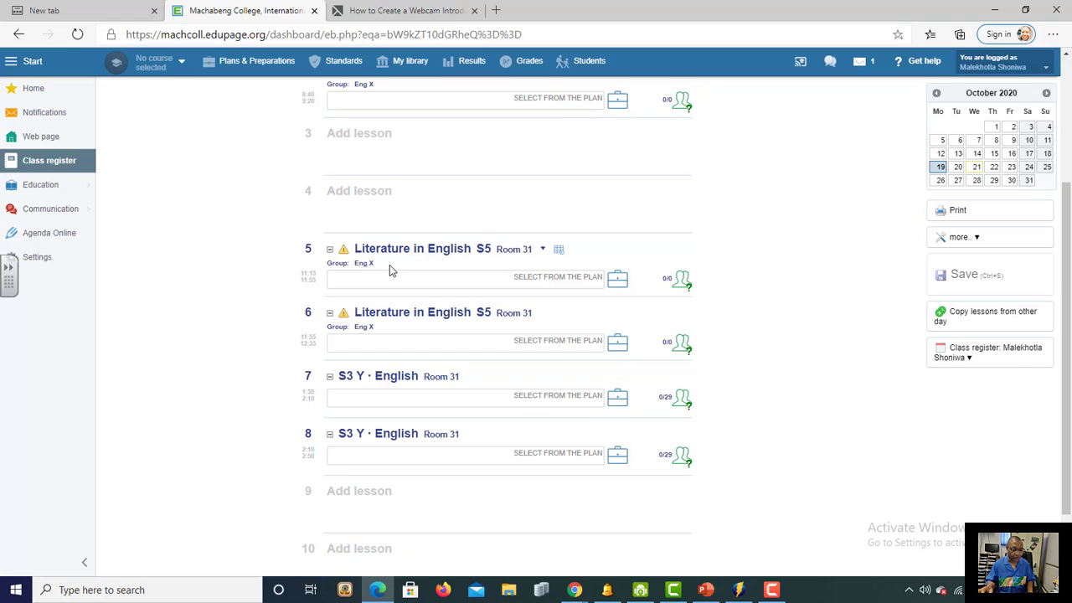
Step: Record the attendance of the period 7 S3 Y English lesson with every student present
left_click(683, 401)
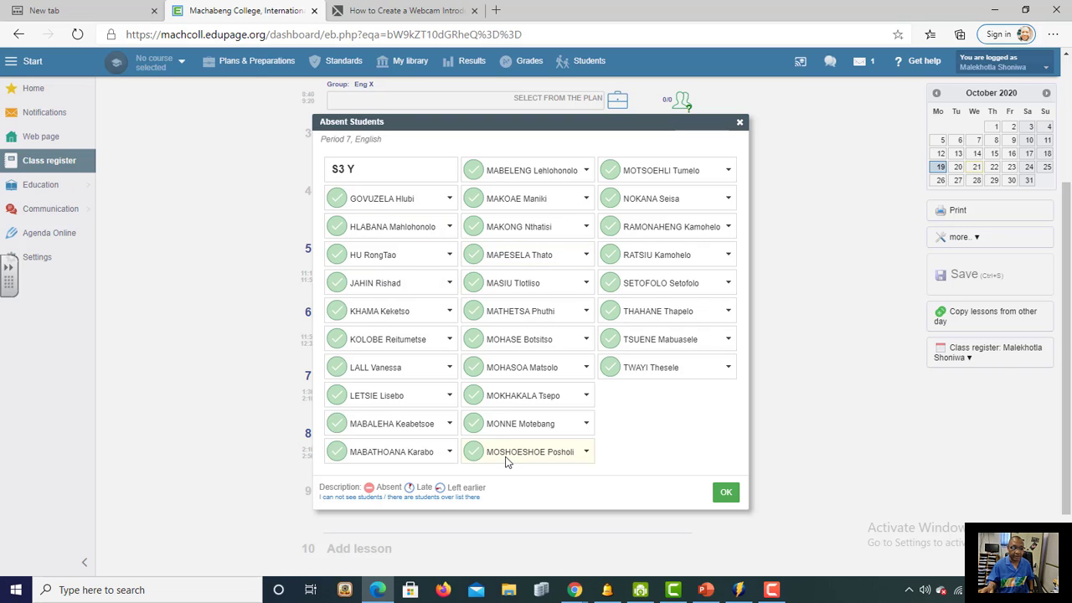
left_click(726, 493)
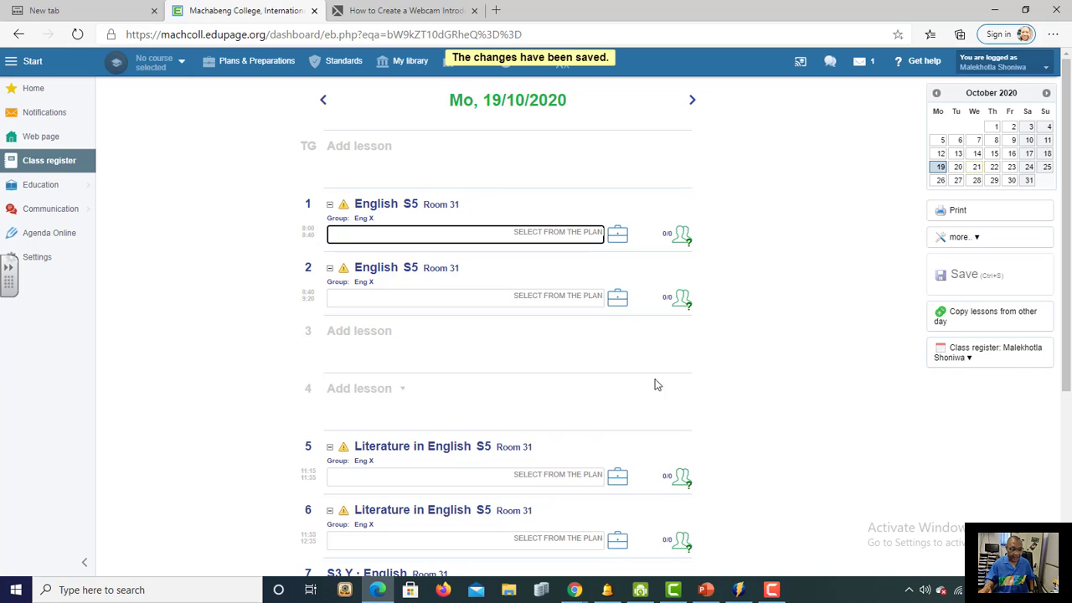
Step: Reopen the attendance of the period 7 S3 Y English lesson and mark the second student in the middle column absent
scroll(651, 393, "down", 3)
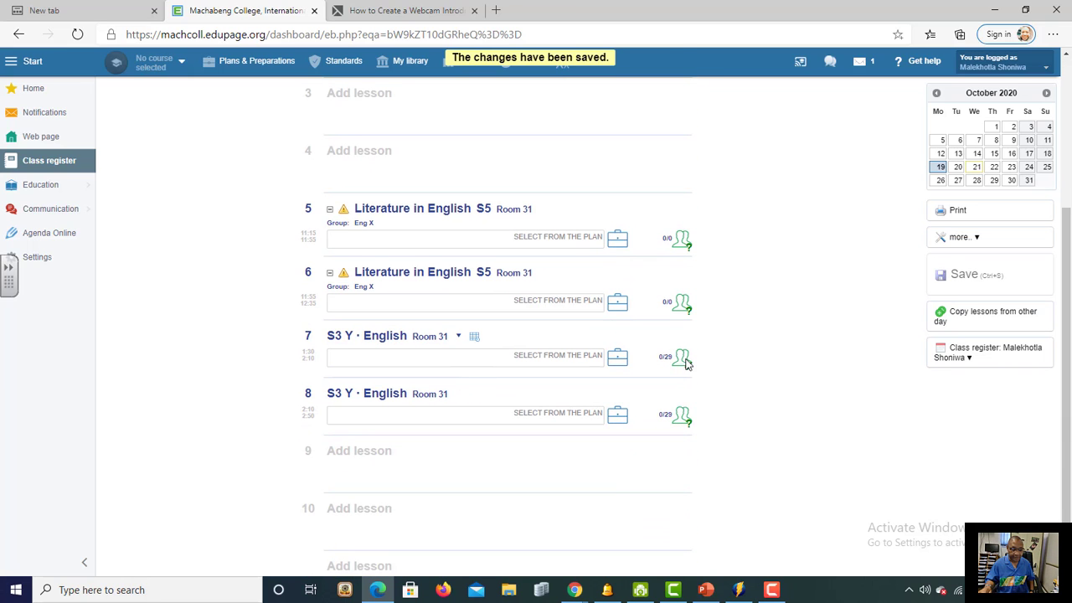
left_click(682, 359)
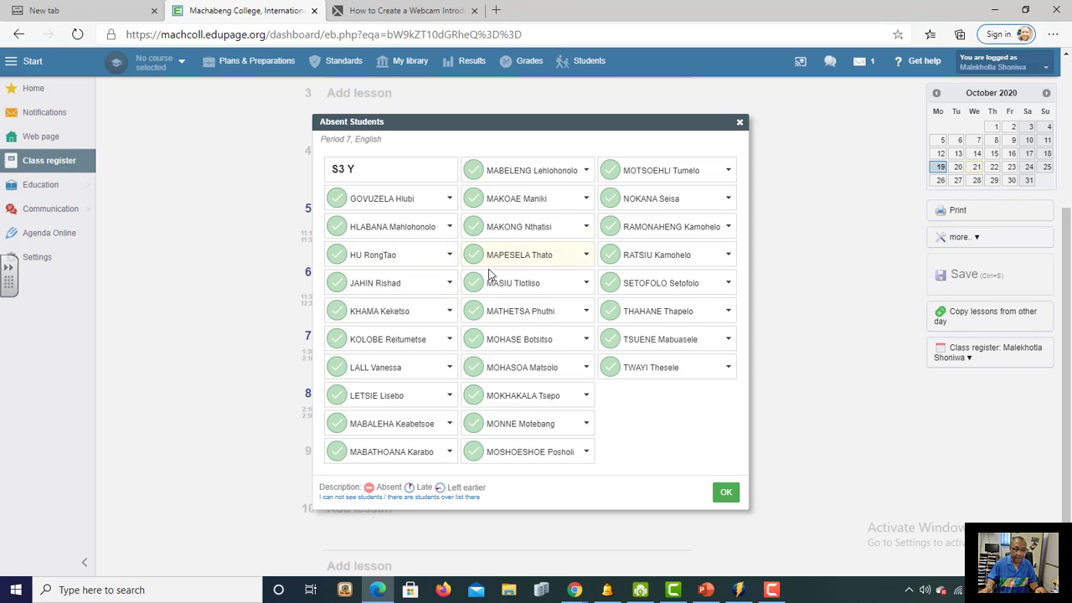
left_click(474, 198)
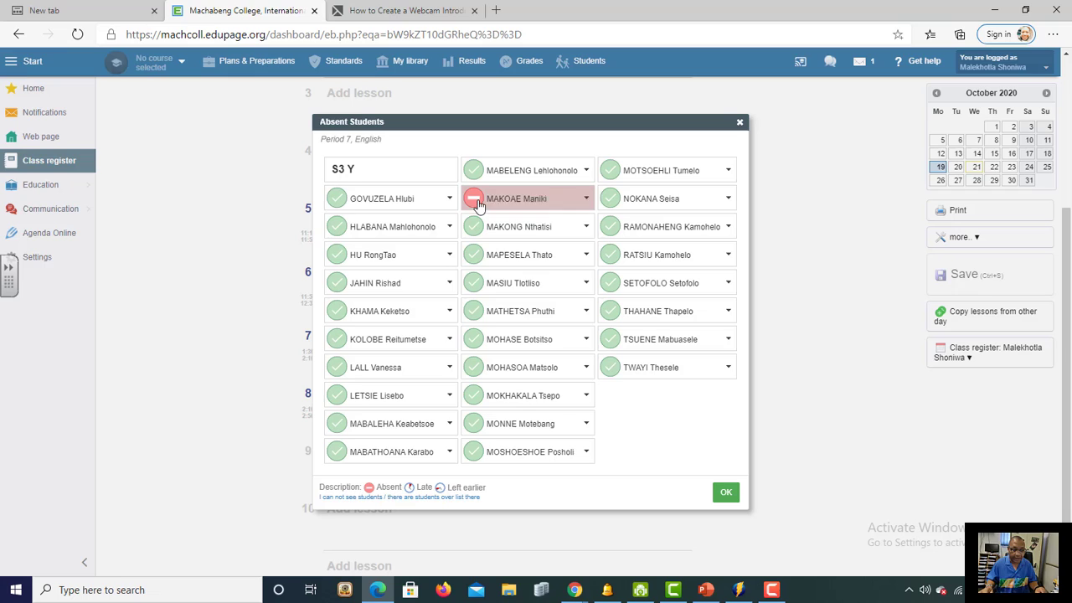
Step: Mark the seventh student in the middle column as late by 15 minutes
left_click(474, 341)
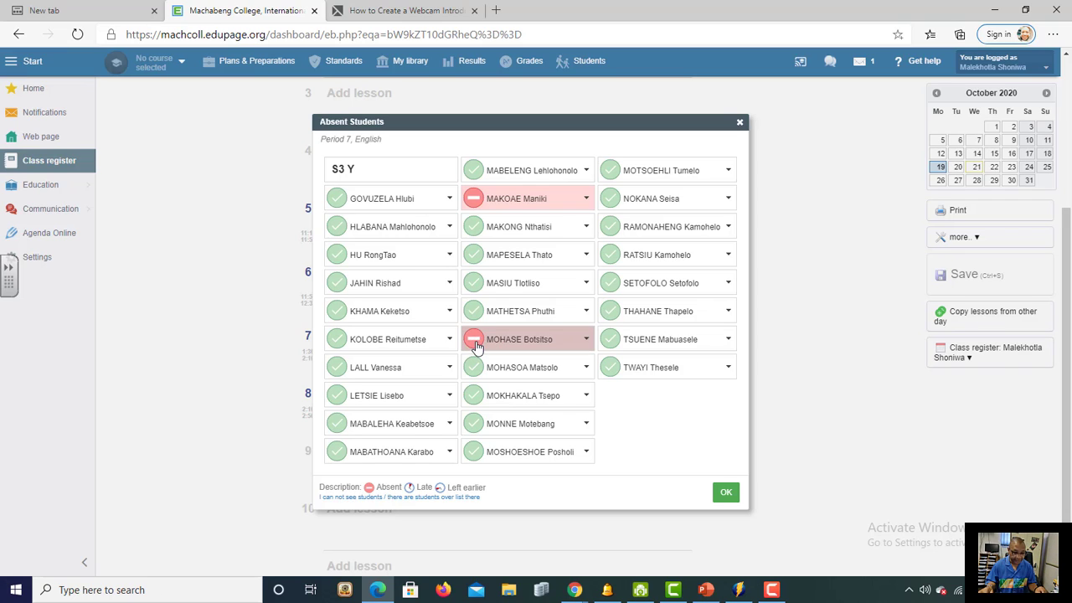
left_click(474, 342)
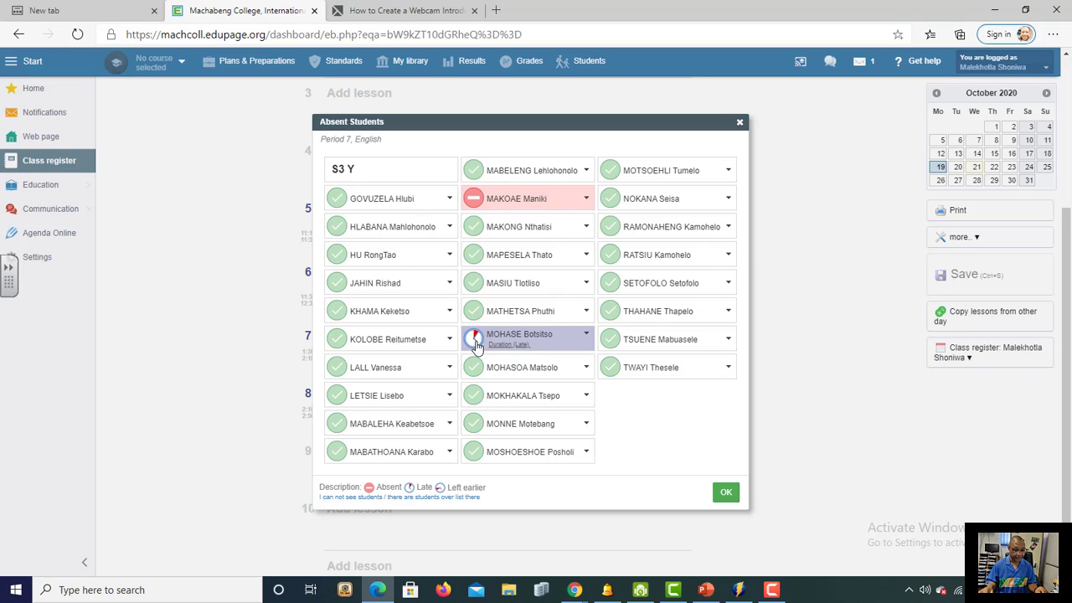
left_click(525, 352)
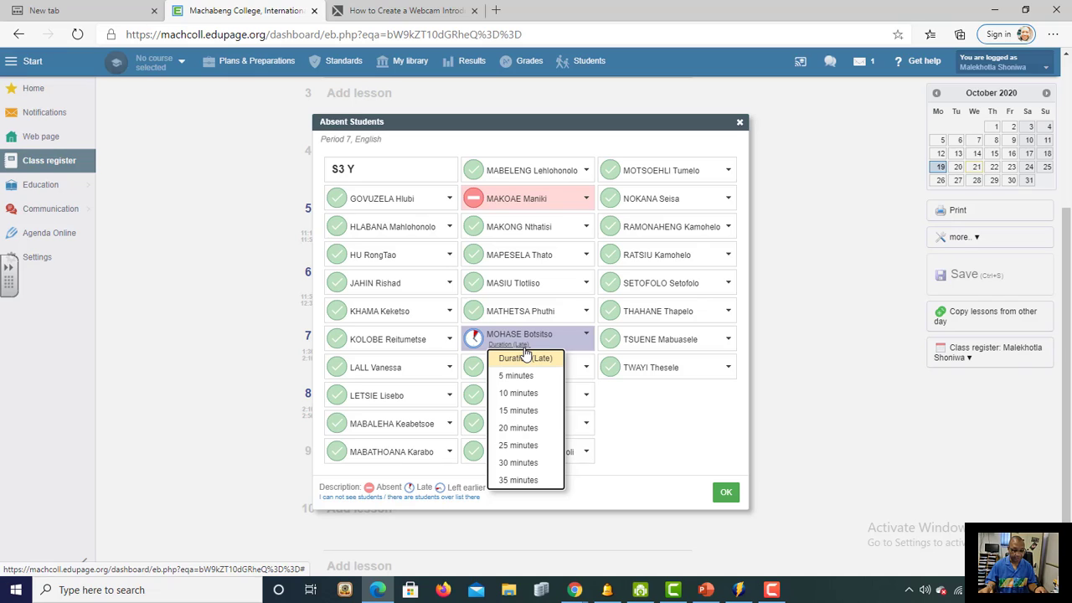
left_click(527, 412)
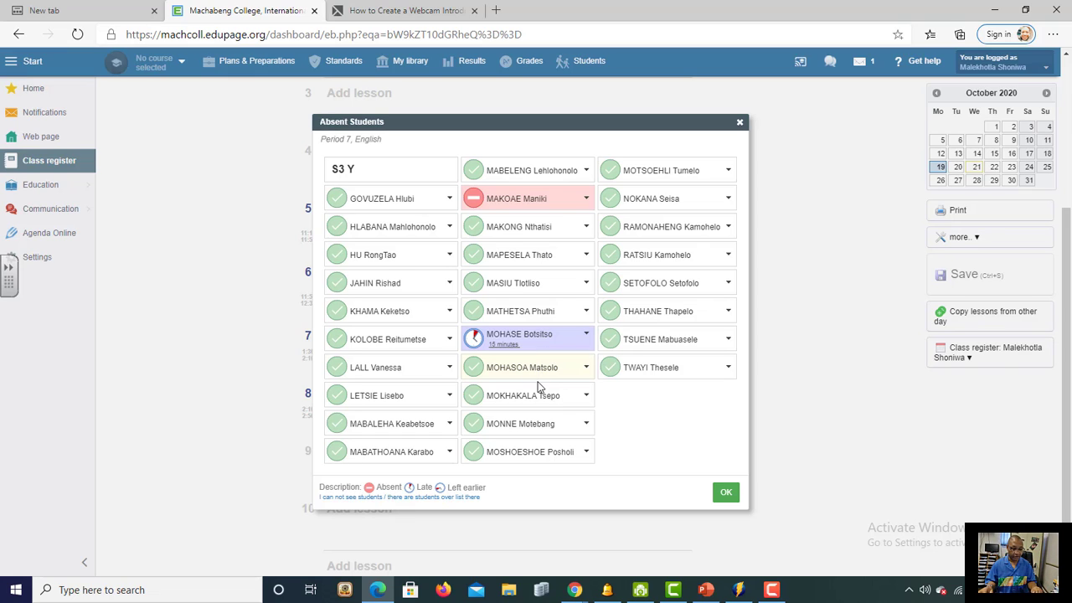
Step: Mark the seventh student in the third column as having left 20 minutes earlier and confirm the period 7 attendance
left_click(670, 349)
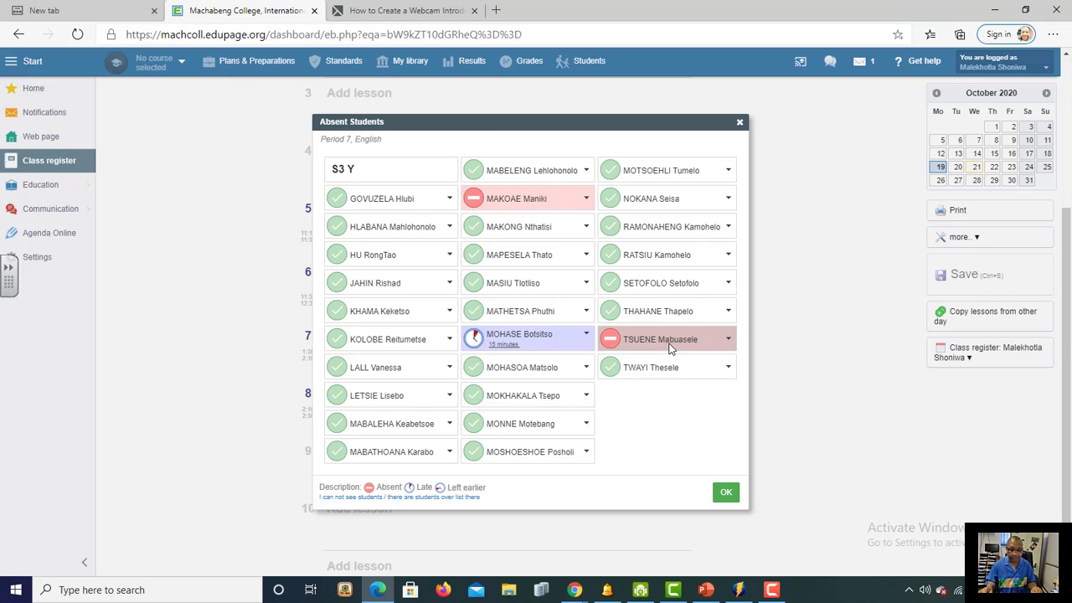
left_click(670, 349)
left_click(670, 346)
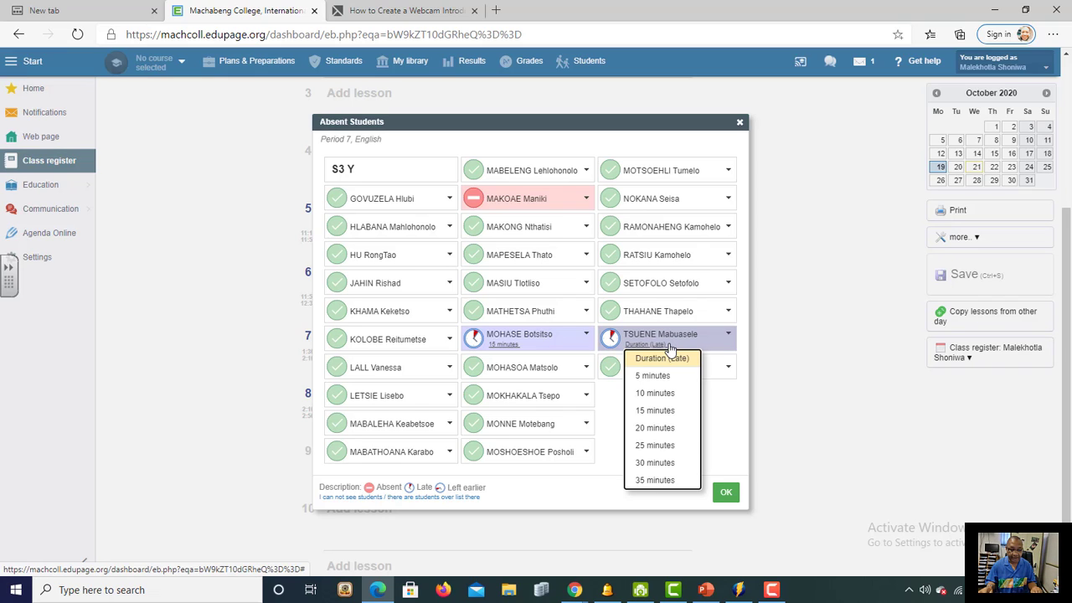
left_click(686, 348)
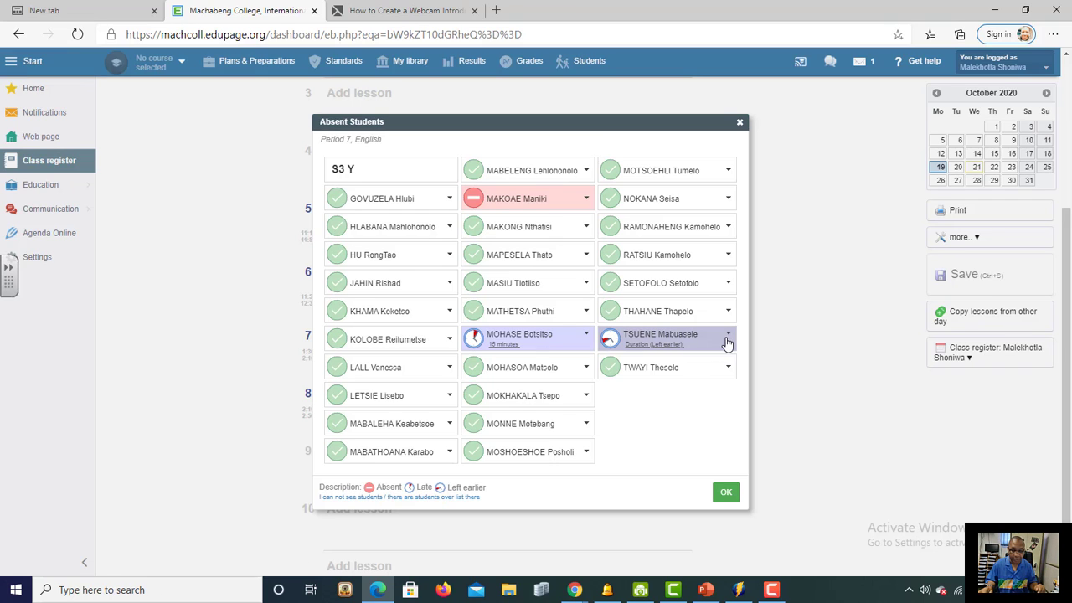
left_click(670, 353)
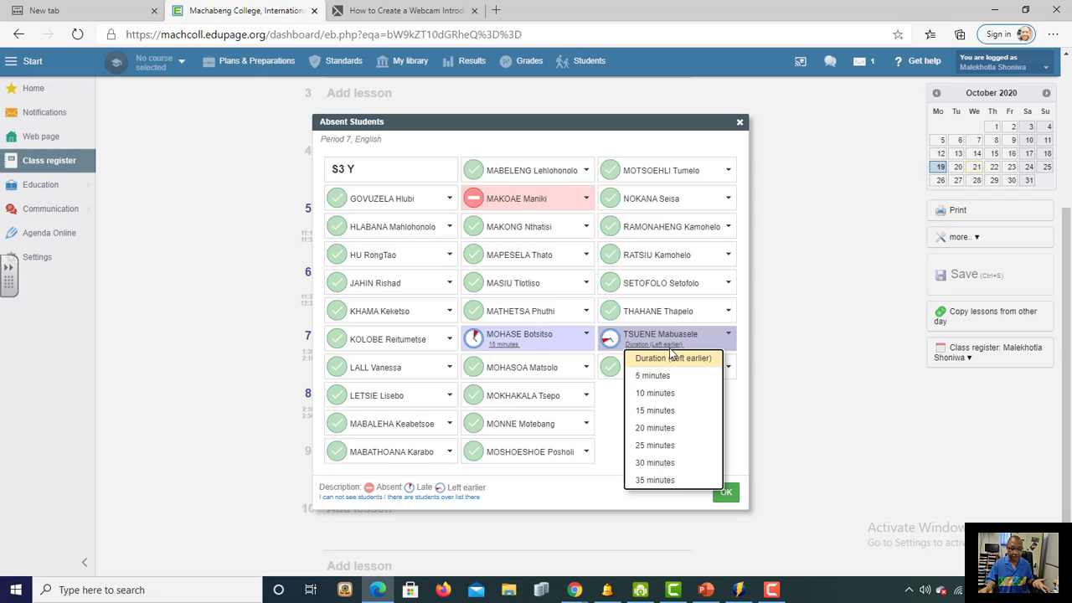
left_click(658, 427)
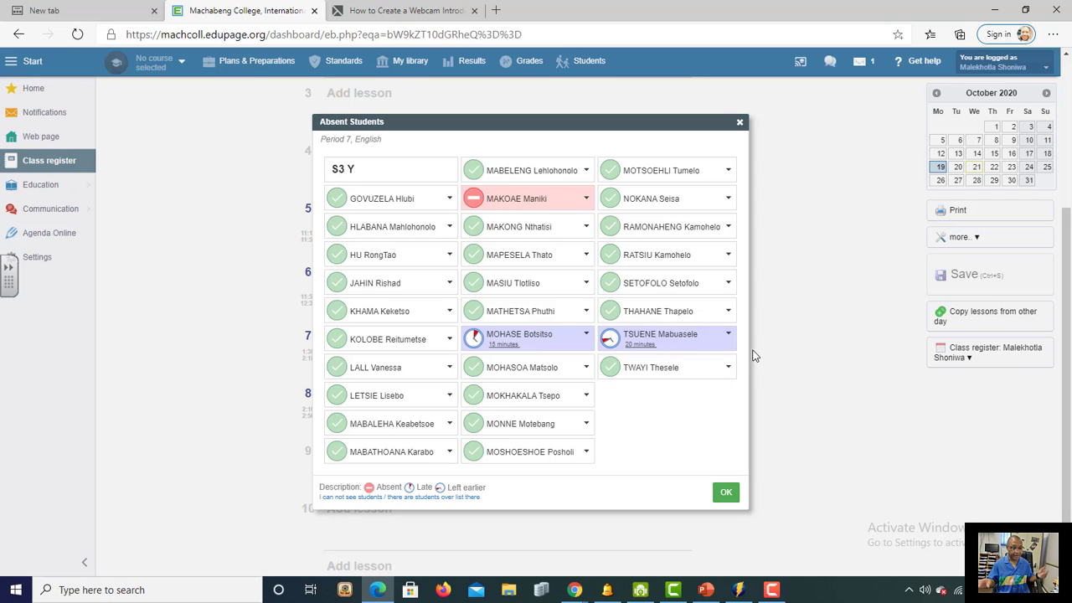
left_click(726, 494)
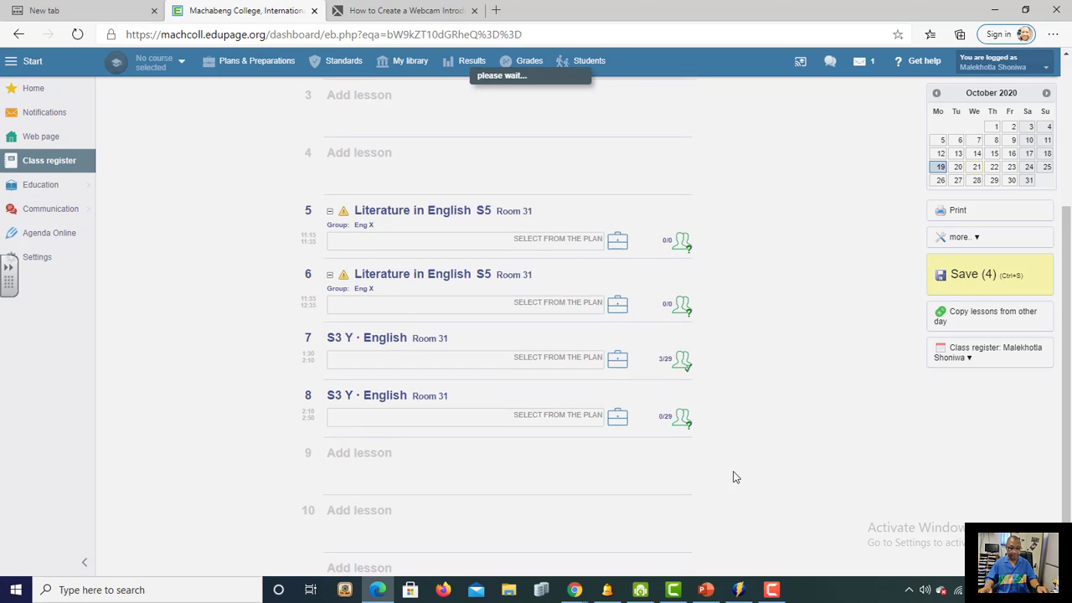